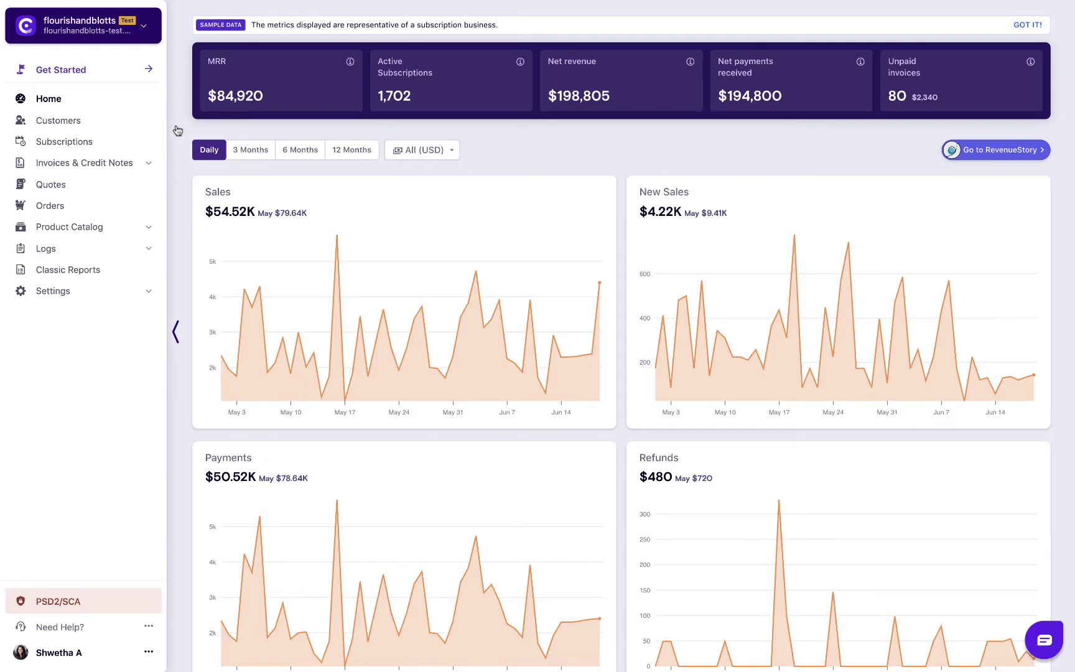
Step: Open the $22,220.00 invoice #55 from the invoice list and view it as a PDF
click(147, 163)
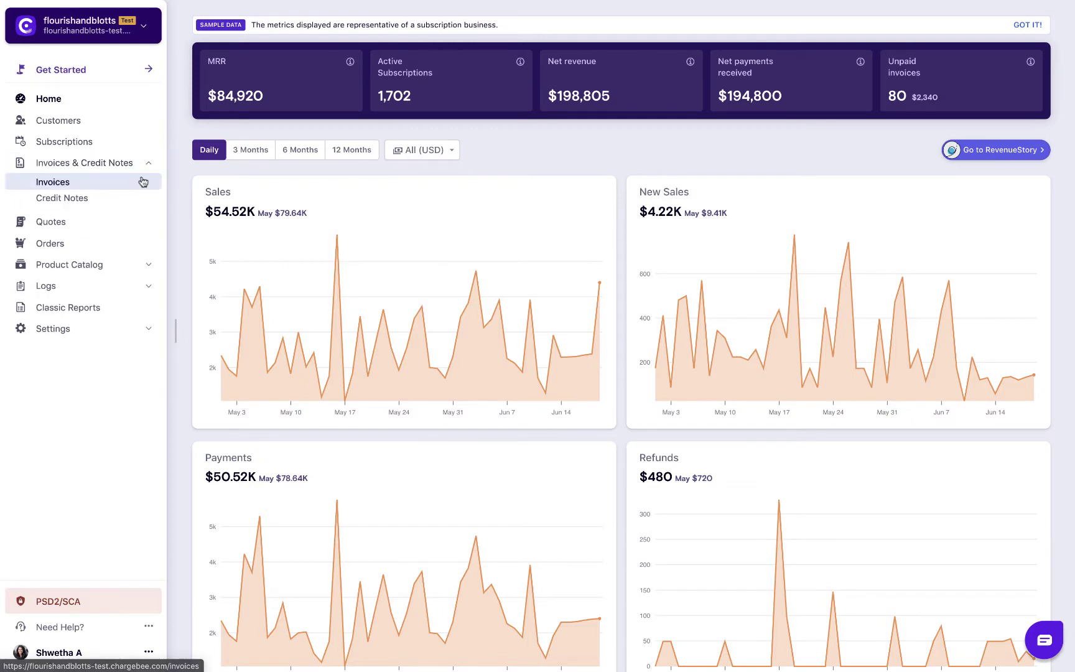
click(143, 182)
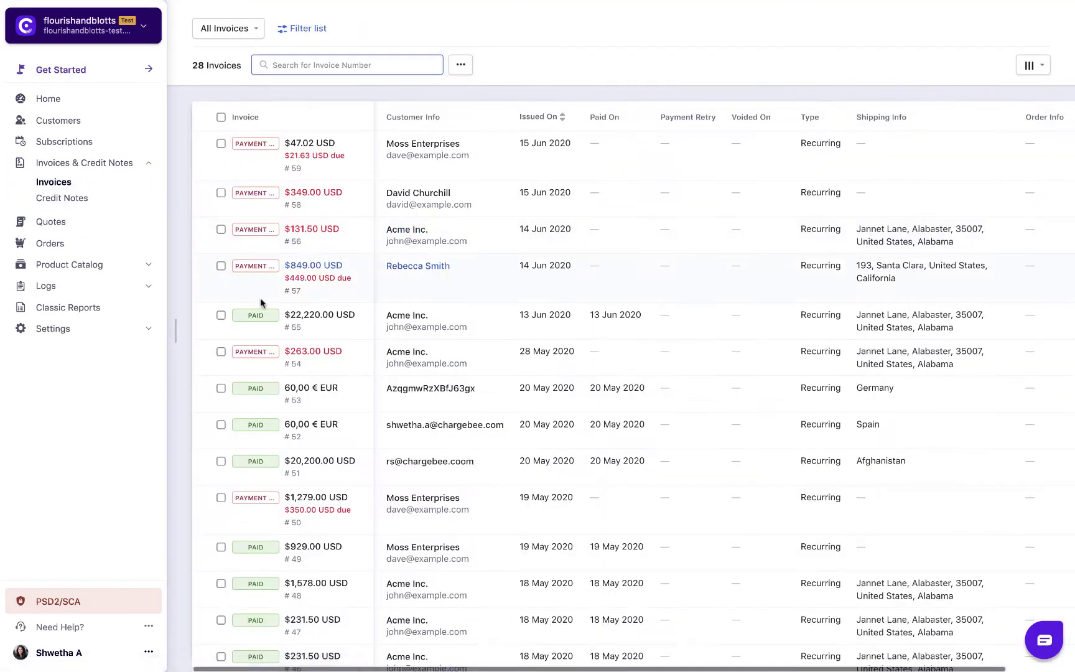
click(326, 313)
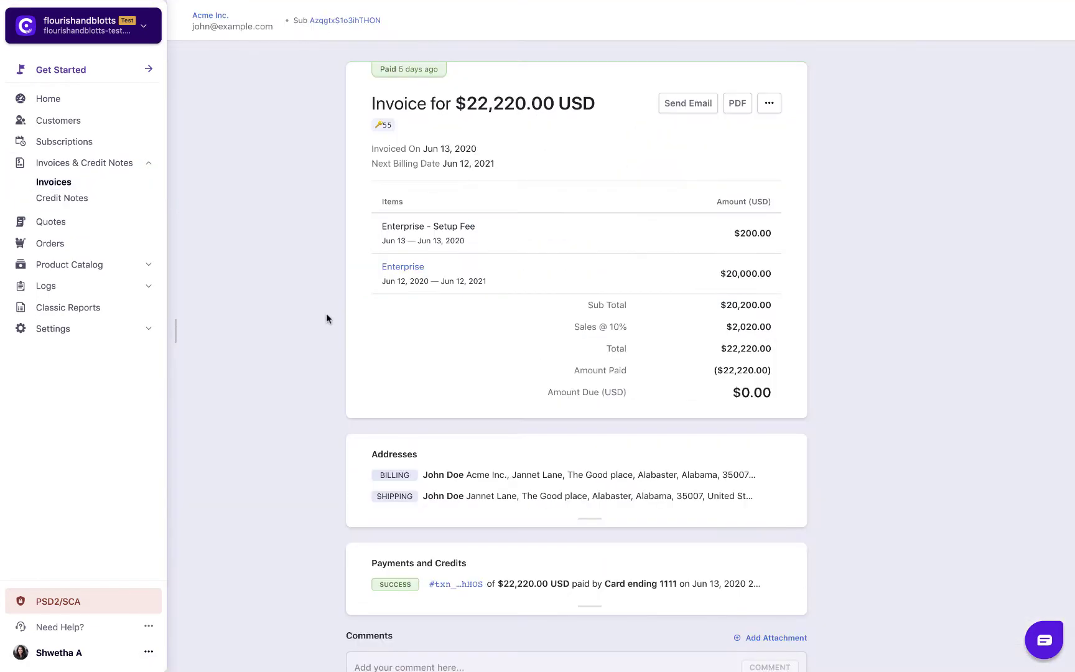
click(735, 104)
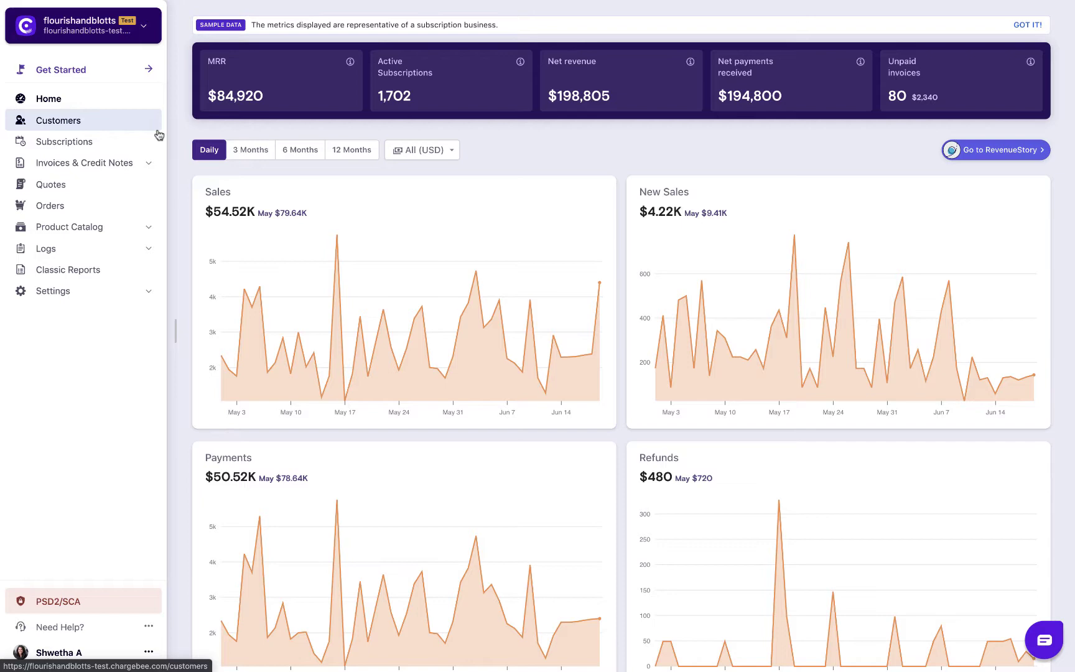
Step: Open the Acme Inc. customer record and show its Invoices tab
click(156, 125)
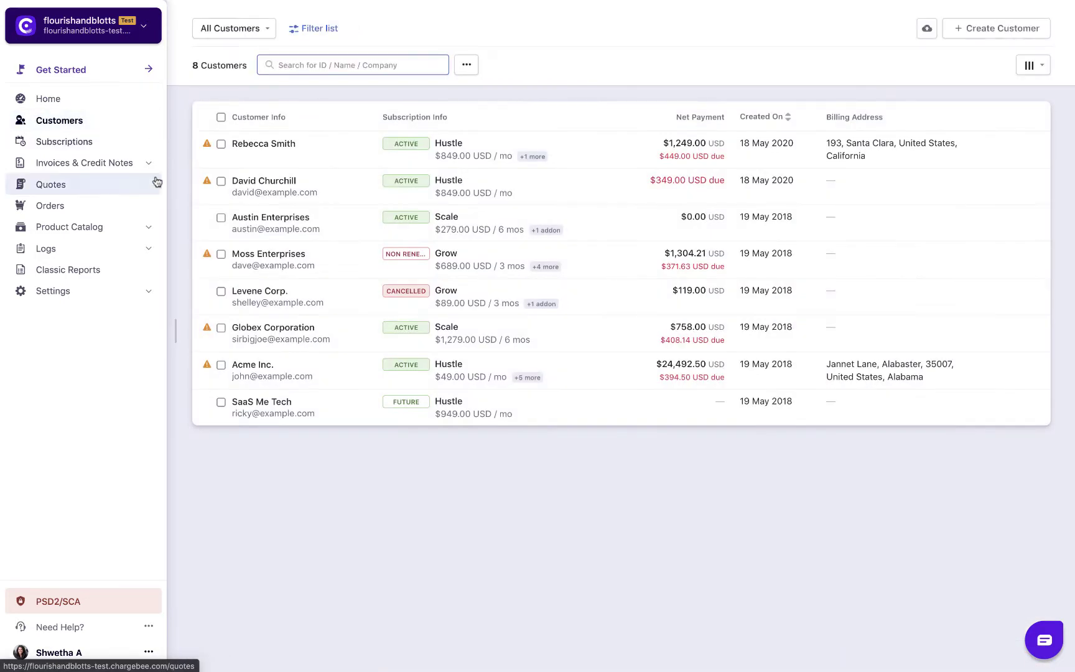
click(236, 367)
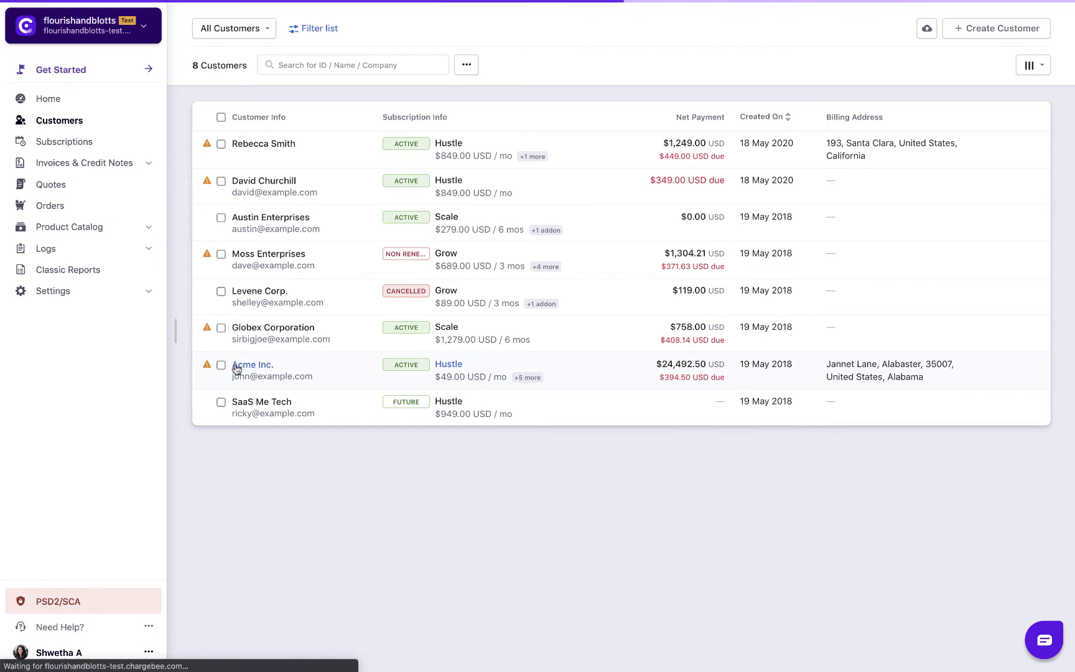
scroll(236, 369, down, 20)
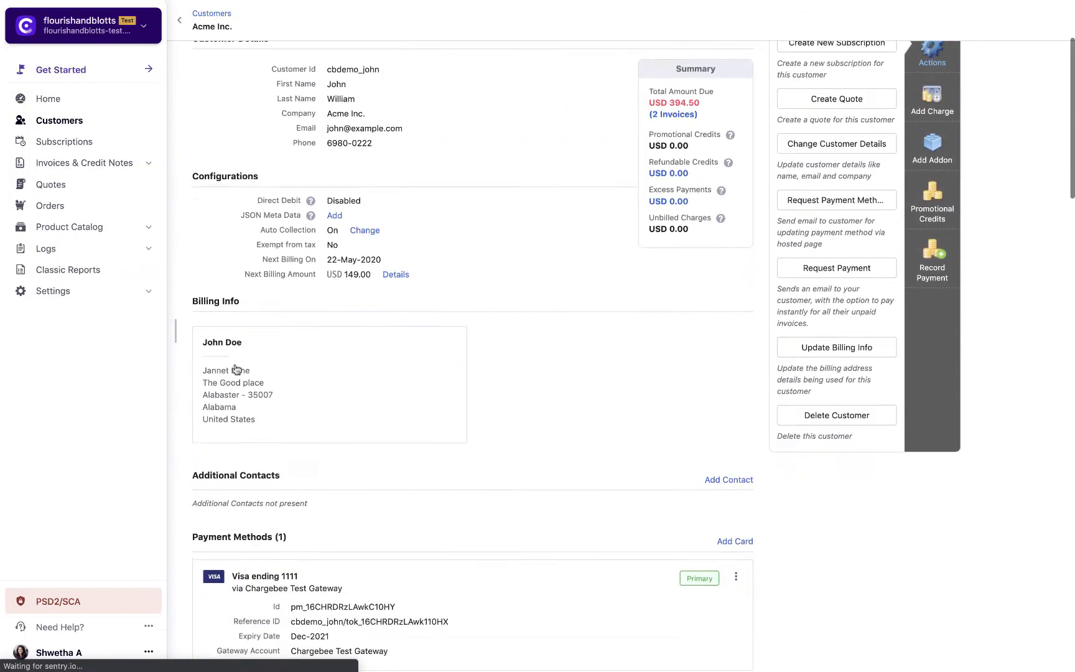
scroll(236, 369, down, 10)
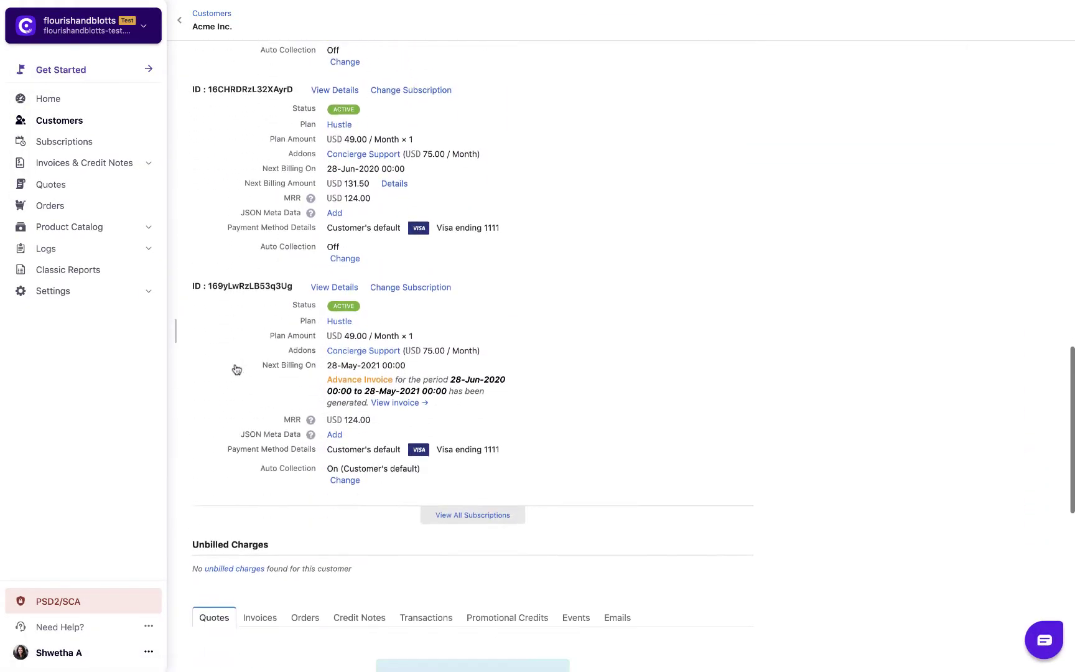
click(247, 357)
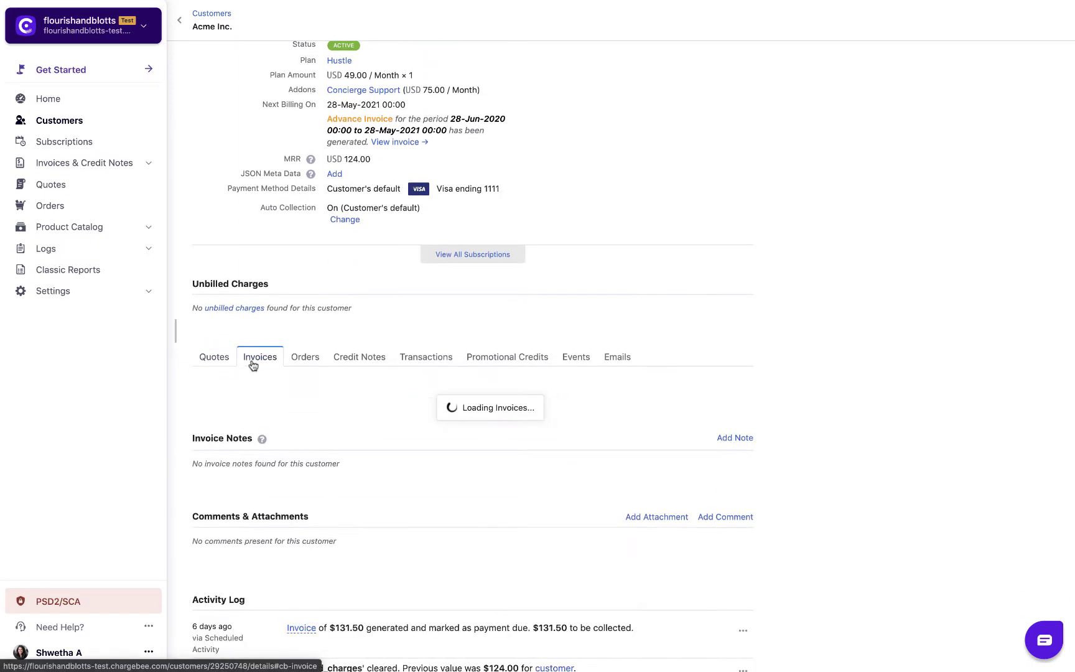
Step: Email invoice #55 to the customer from the email preview
click(220, 426)
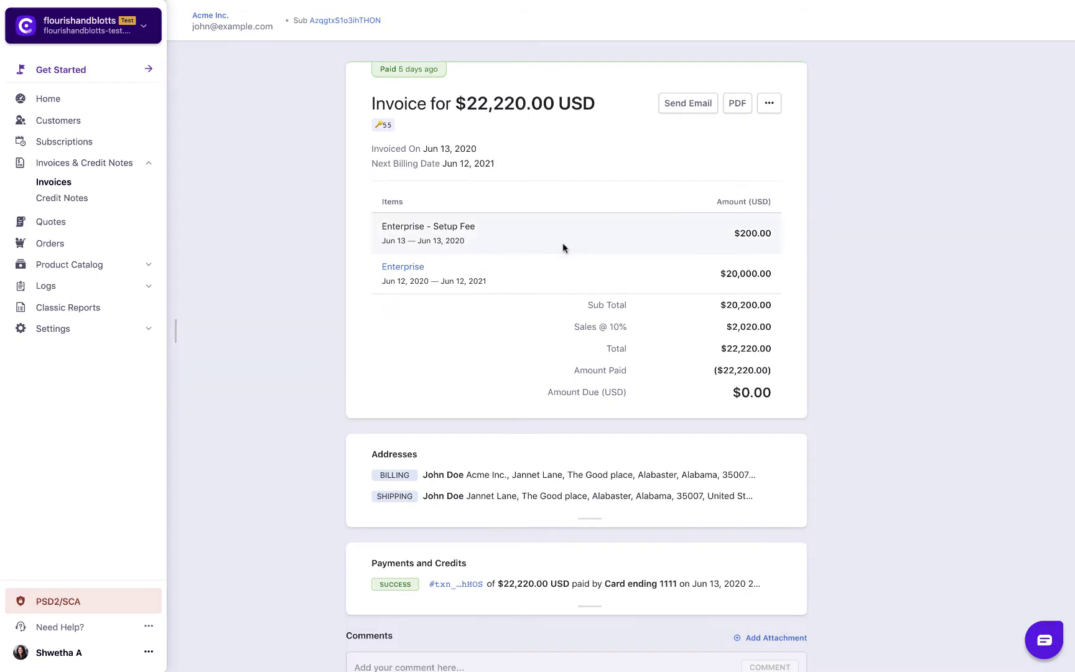
click(684, 103)
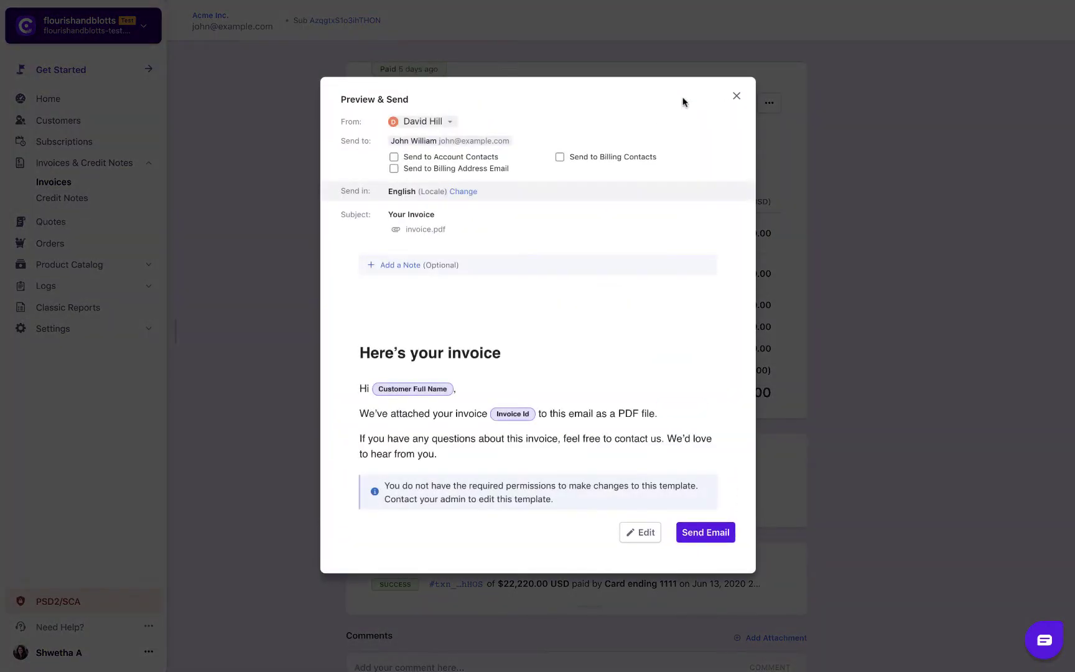
scroll(685, 374, down, 5)
click(683, 537)
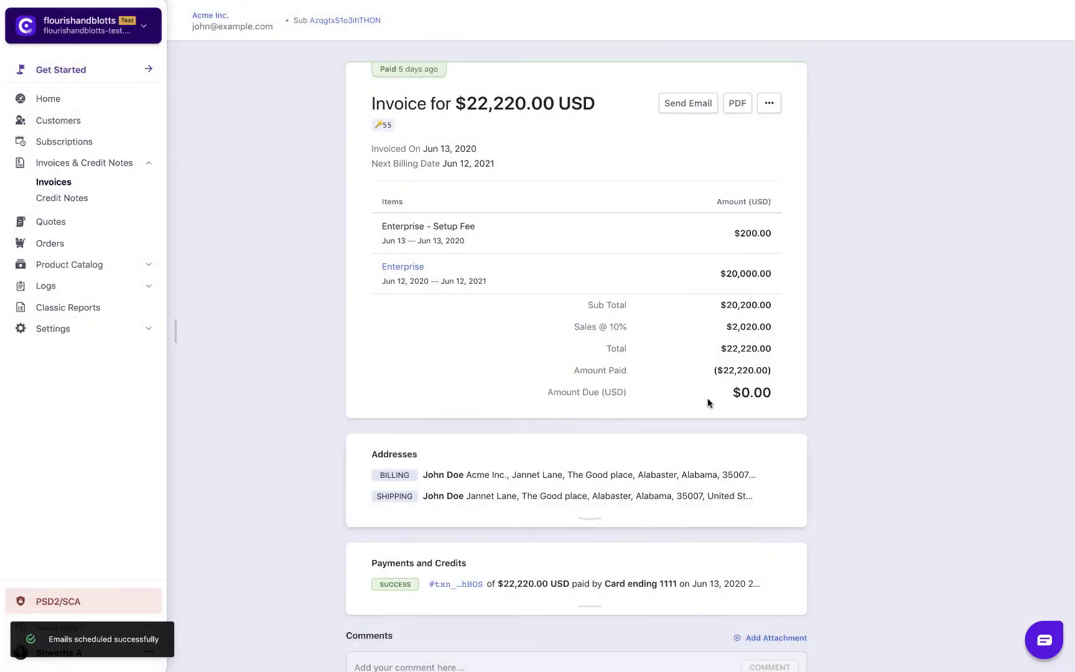
Step: Check the invoice PDF, then set the invoice's PO number to CUT1234
click(740, 107)
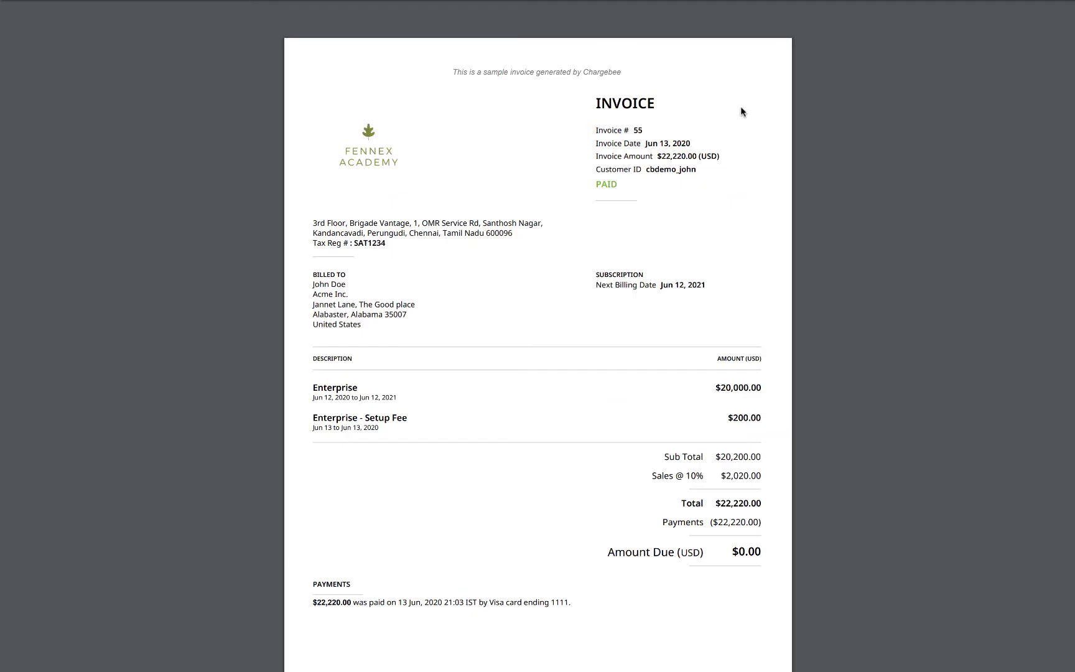
key(ctrl+w)
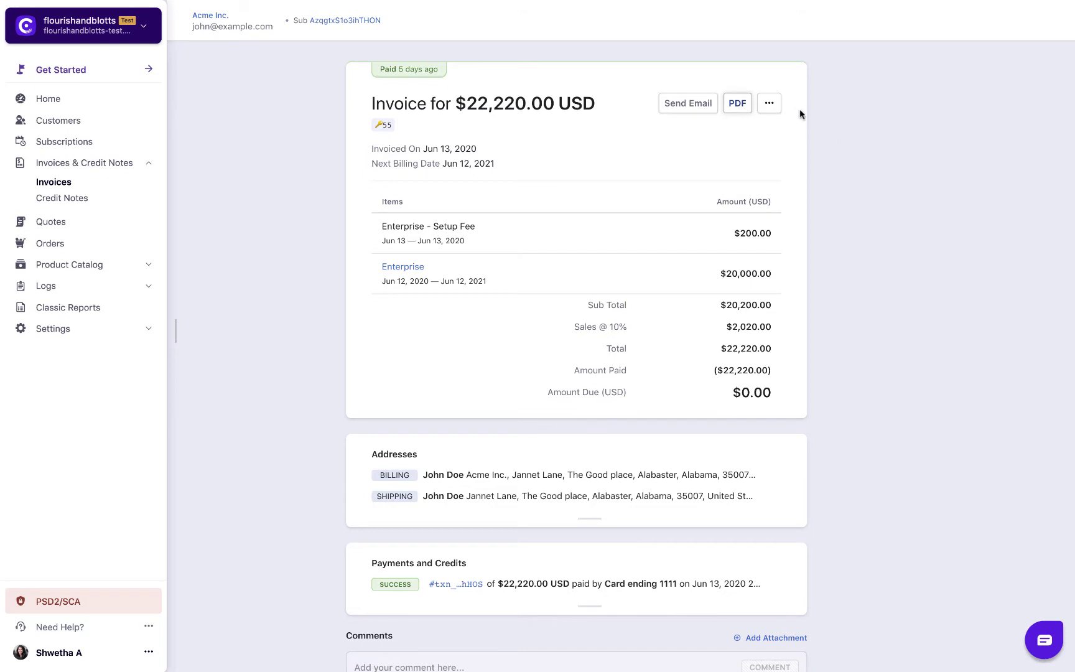
click(769, 103)
click(763, 138)
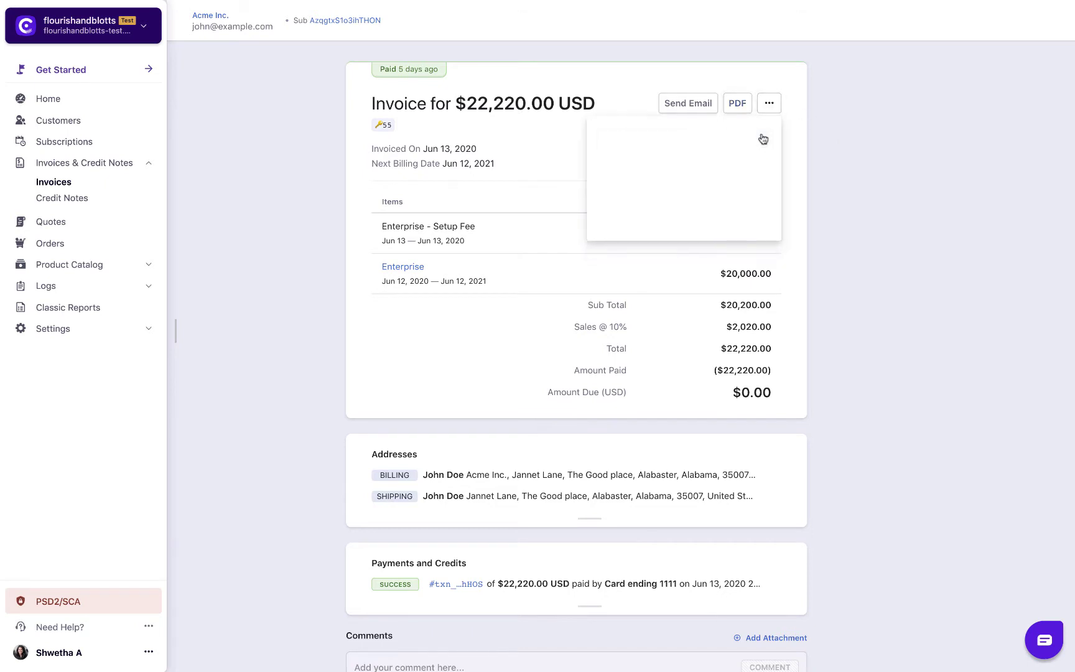
click(722, 199)
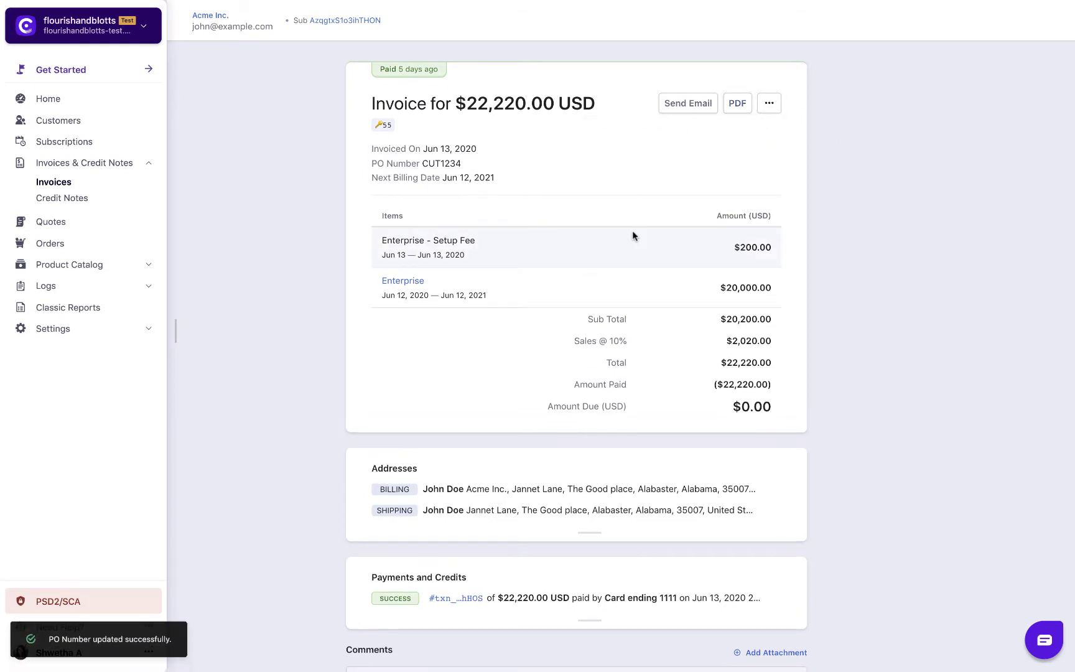
click(769, 103)
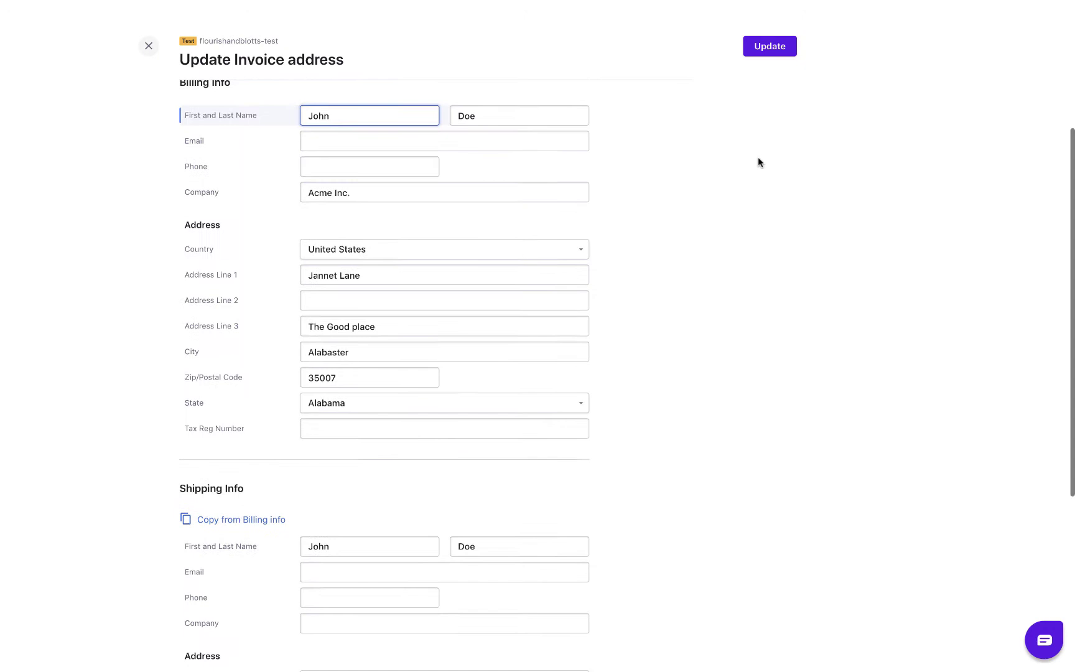
Step: Append 'Lane 2' to Address Line 3 of the invoice address and save it
click(456, 260)
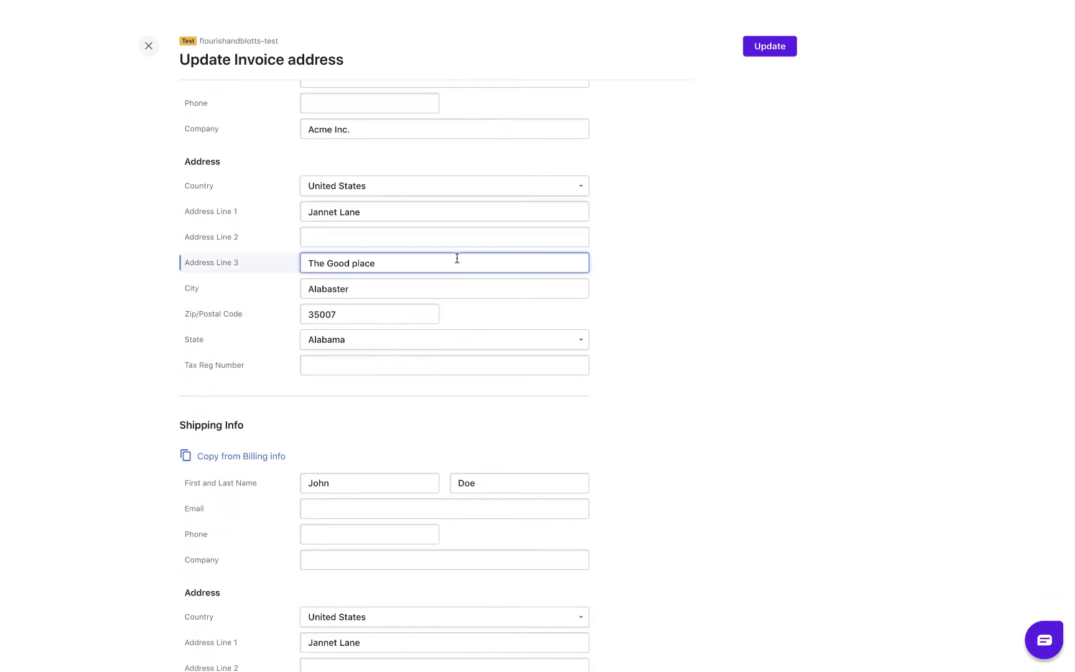
text(Lane 2)
click(785, 48)
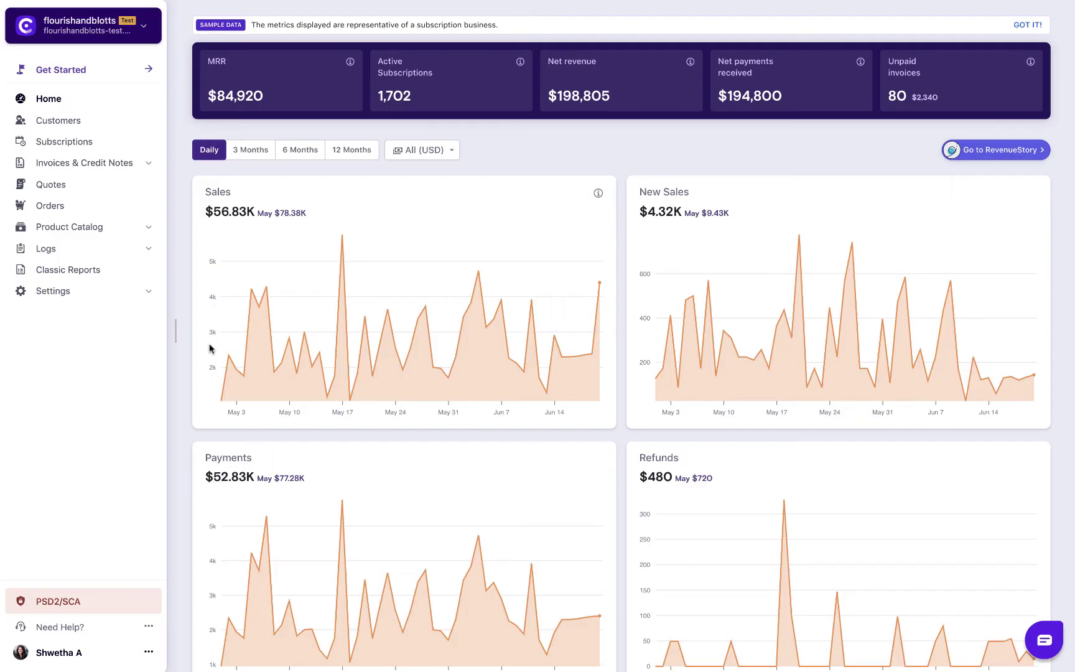
Step: Under Settings > Configure Chargebee, open 'Invoices, credit notes, and quotes'
click(152, 292)
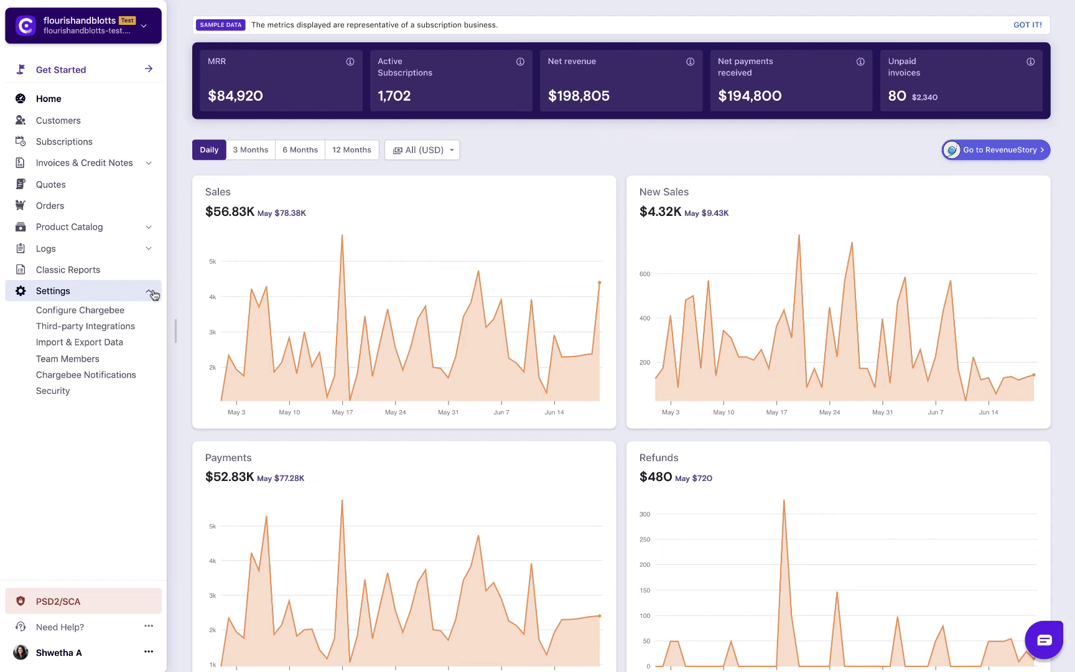
click(152, 310)
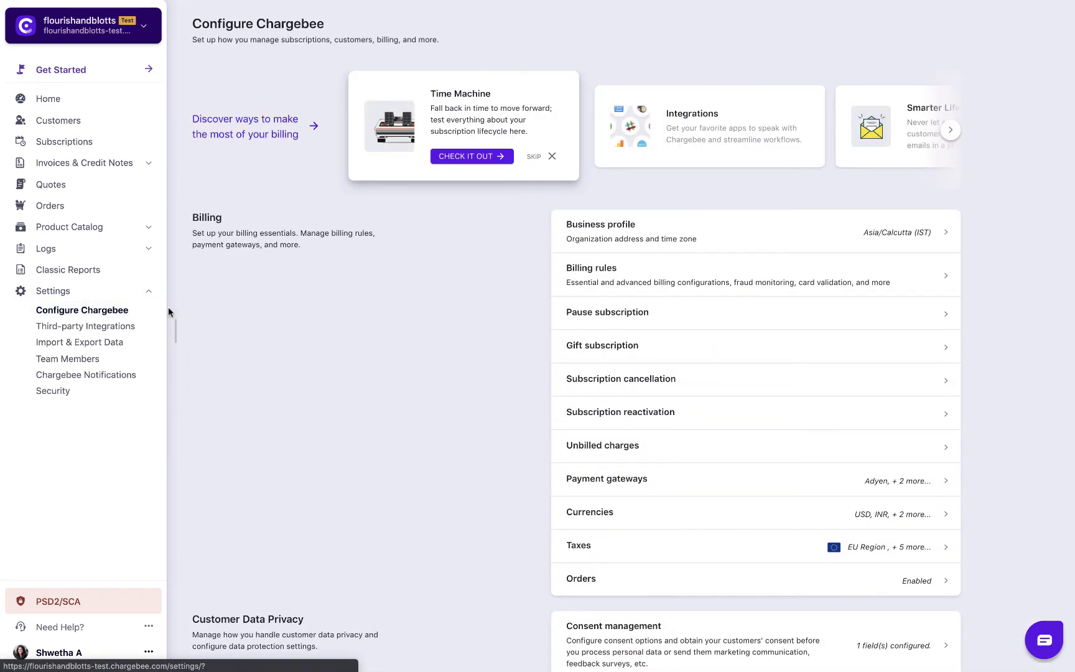
scroll(475, 428, down, 4)
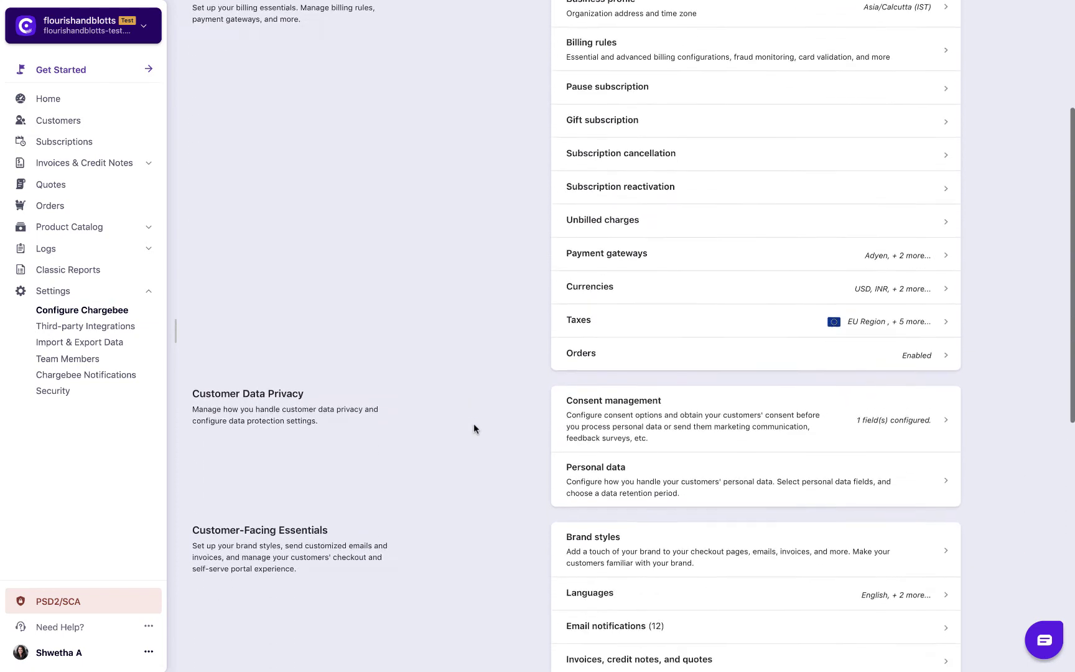
scroll(474, 428, down, 4)
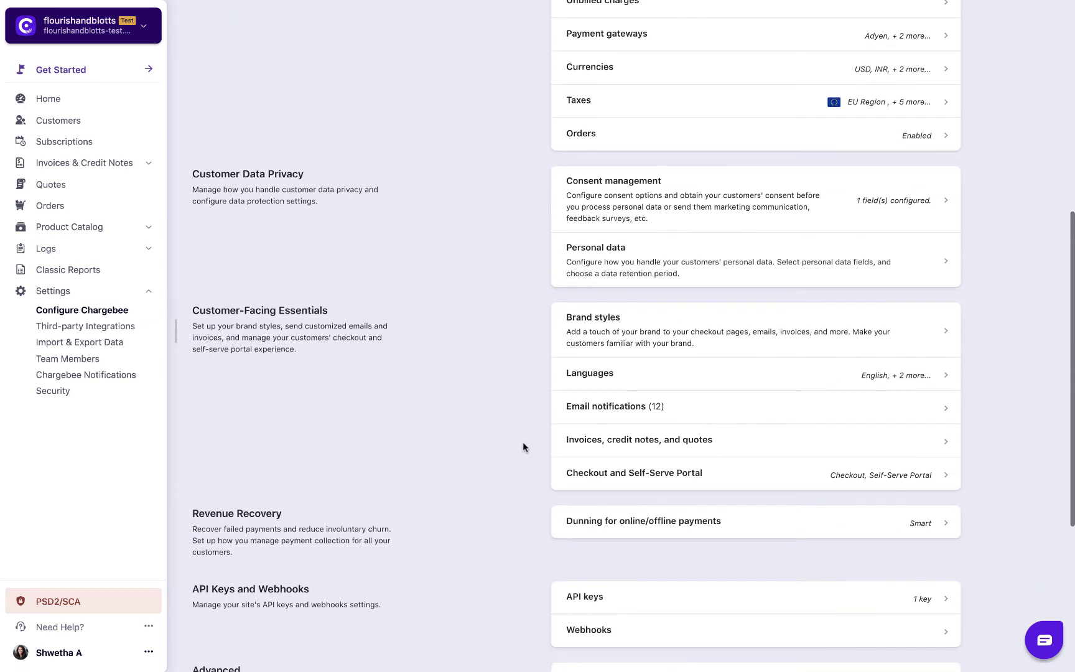
click(582, 455)
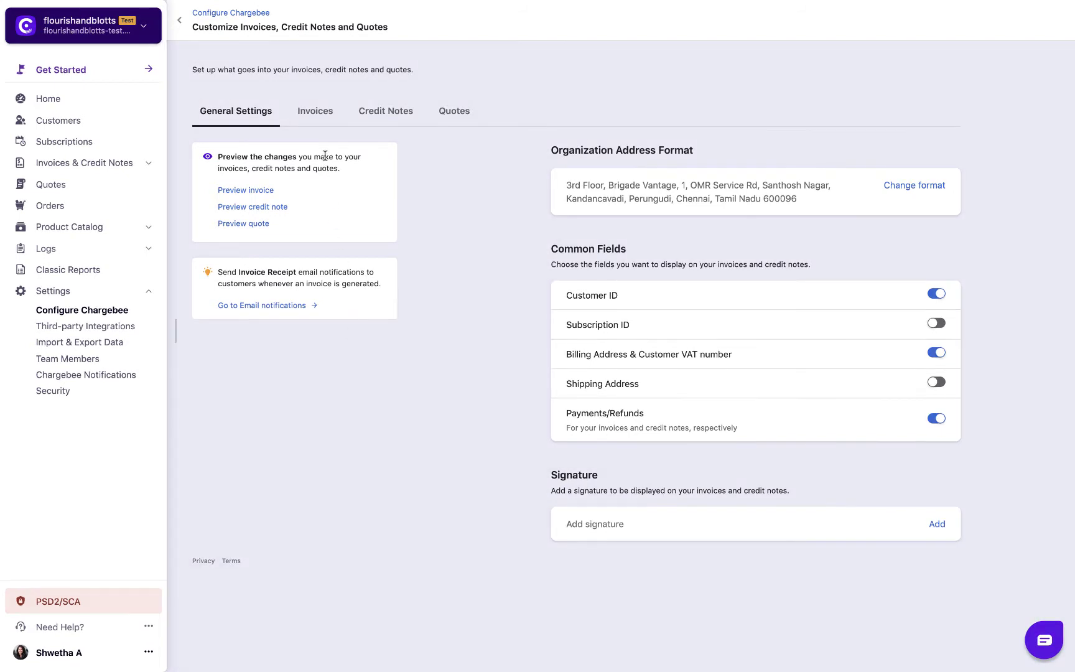
Step: On the Invoices tab, set the Invoice numbering prefix to CAT and save
click(313, 121)
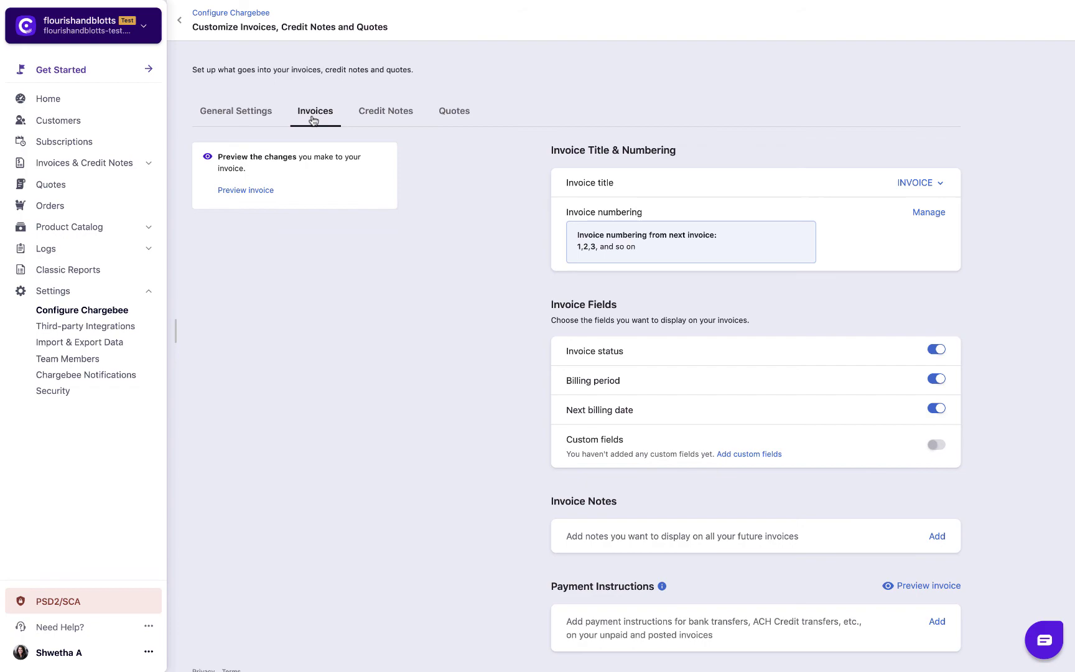
scroll(747, 187, down, 1)
click(924, 206)
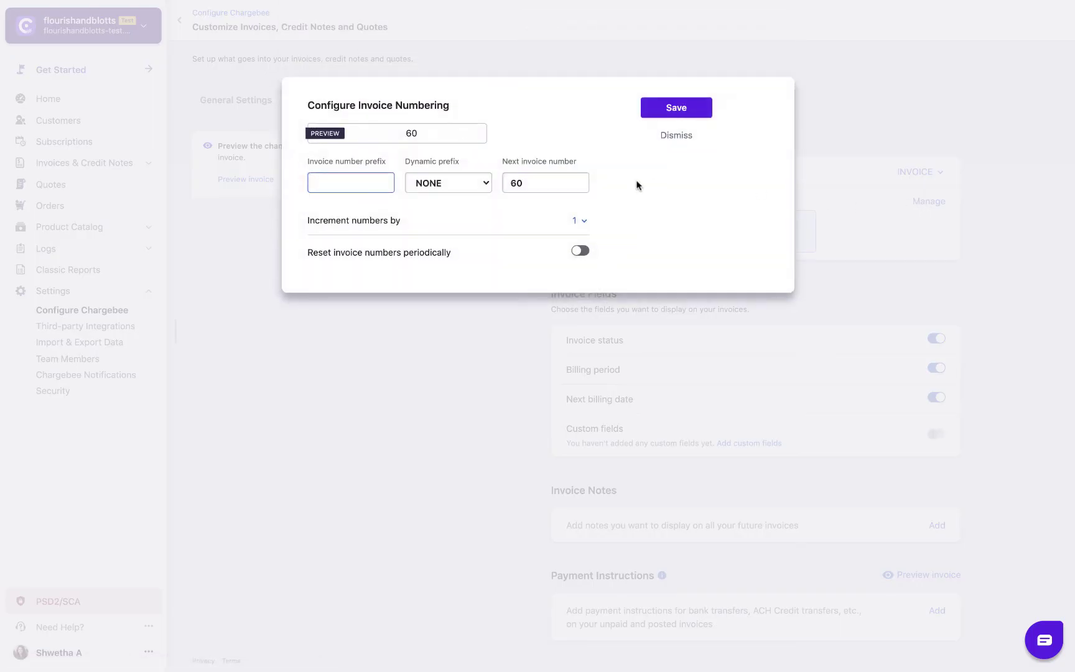
text(CAT)
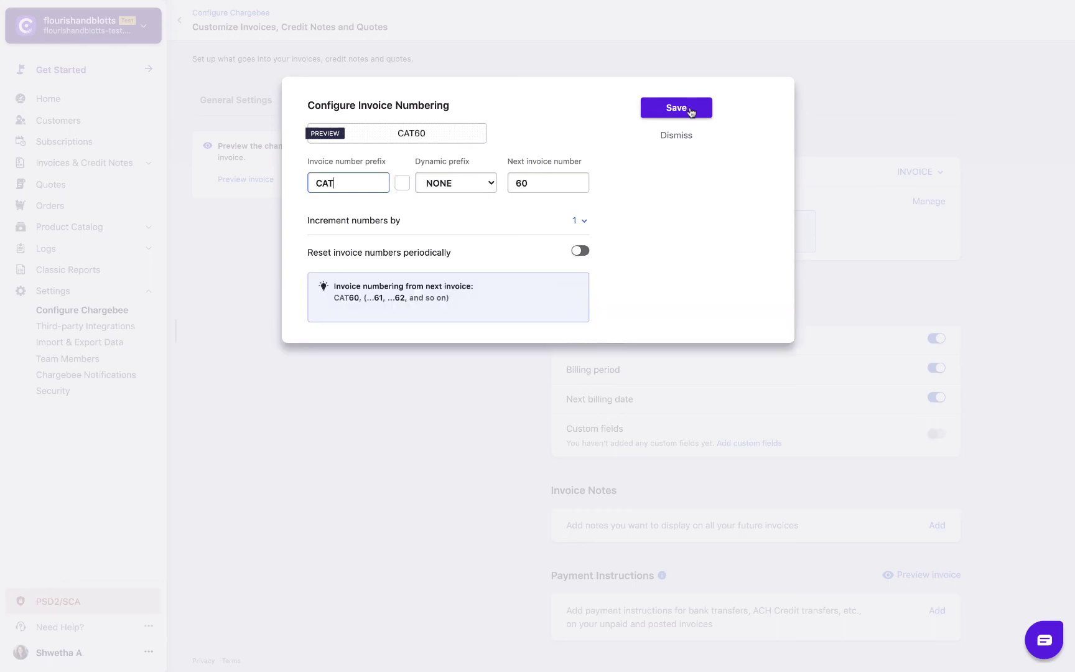
click(690, 109)
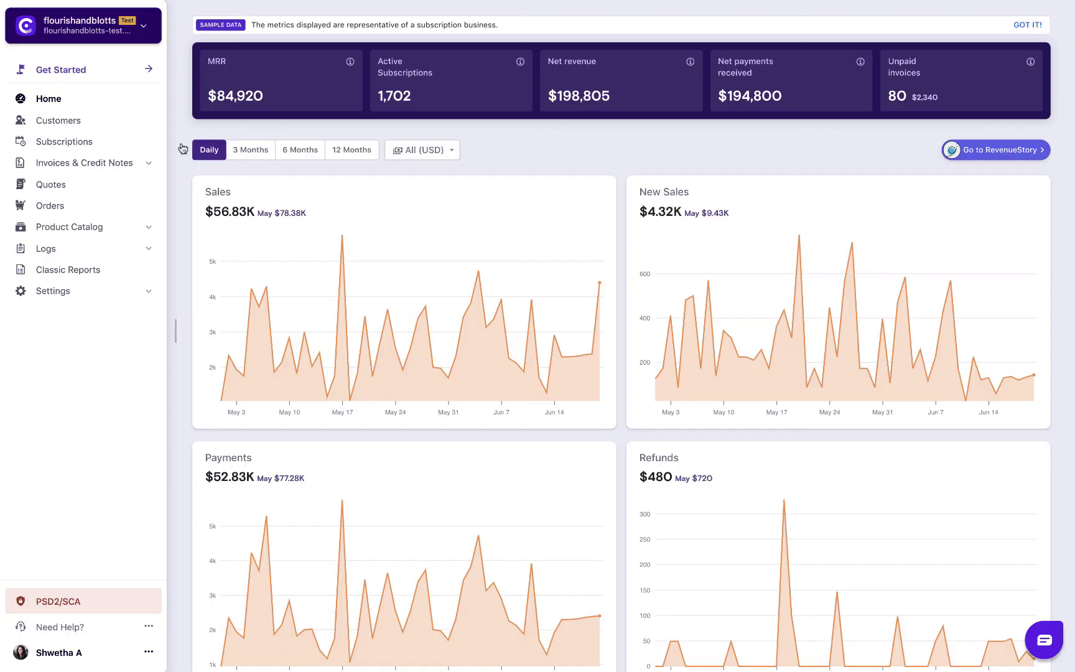
Step: Bill 24 future renewals of the Moss Enterprises Scale subscription and generate the advance invoice
click(147, 146)
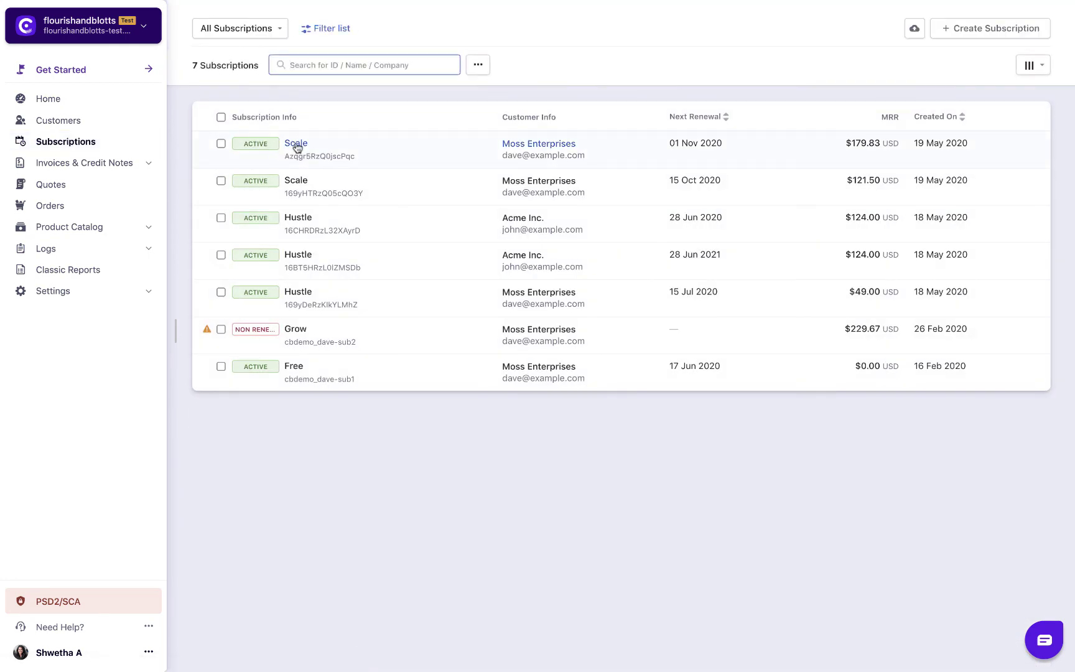
click(297, 147)
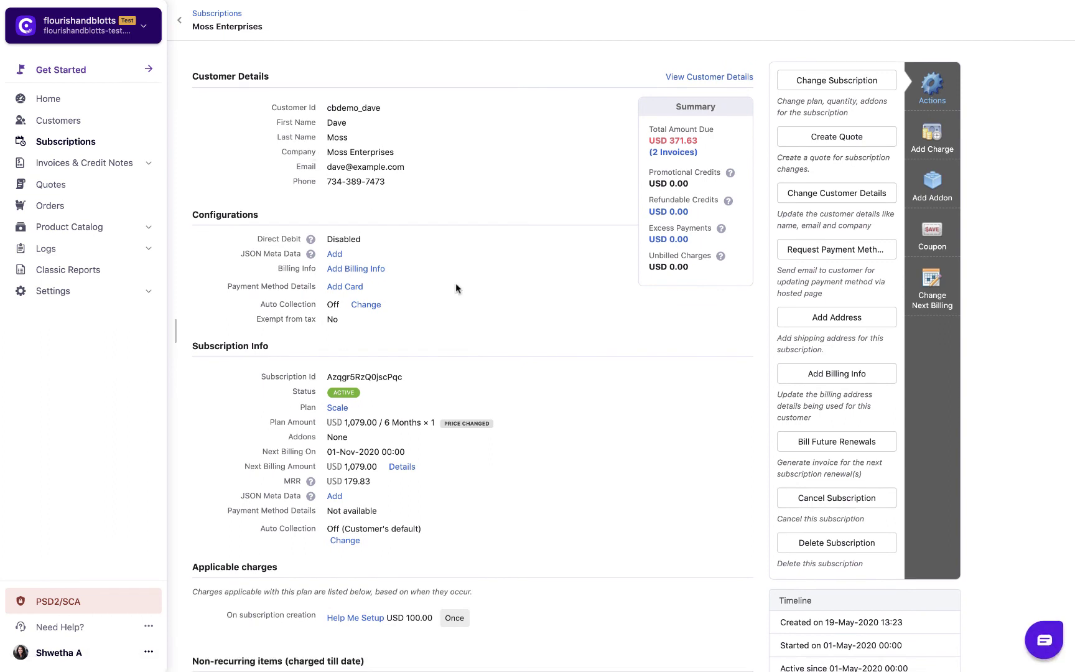
click(795, 441)
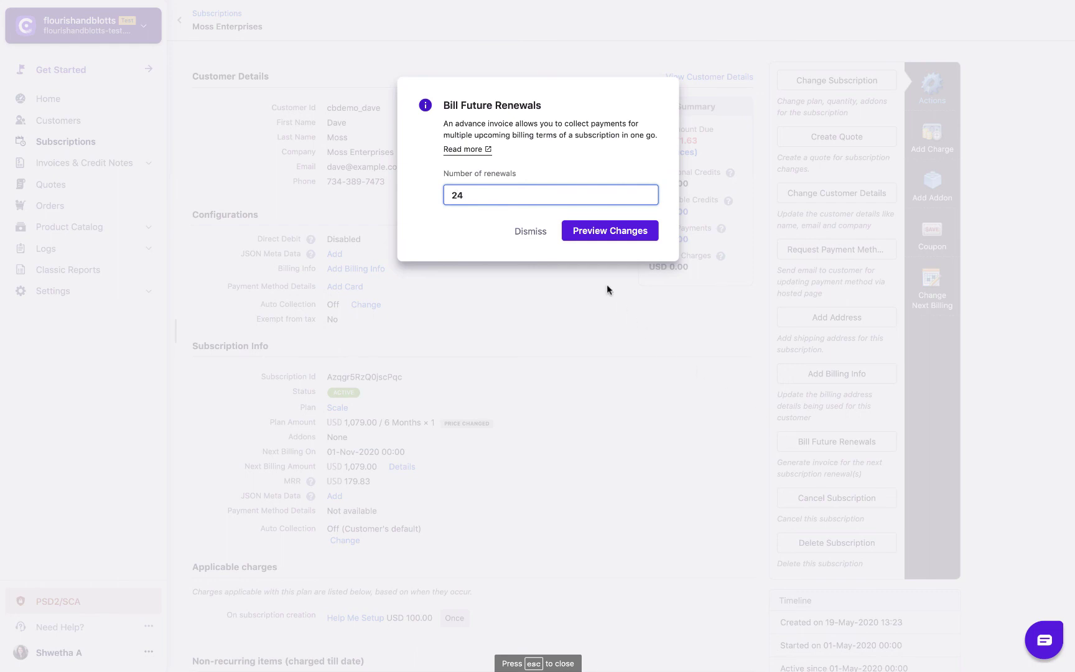
click(596, 241)
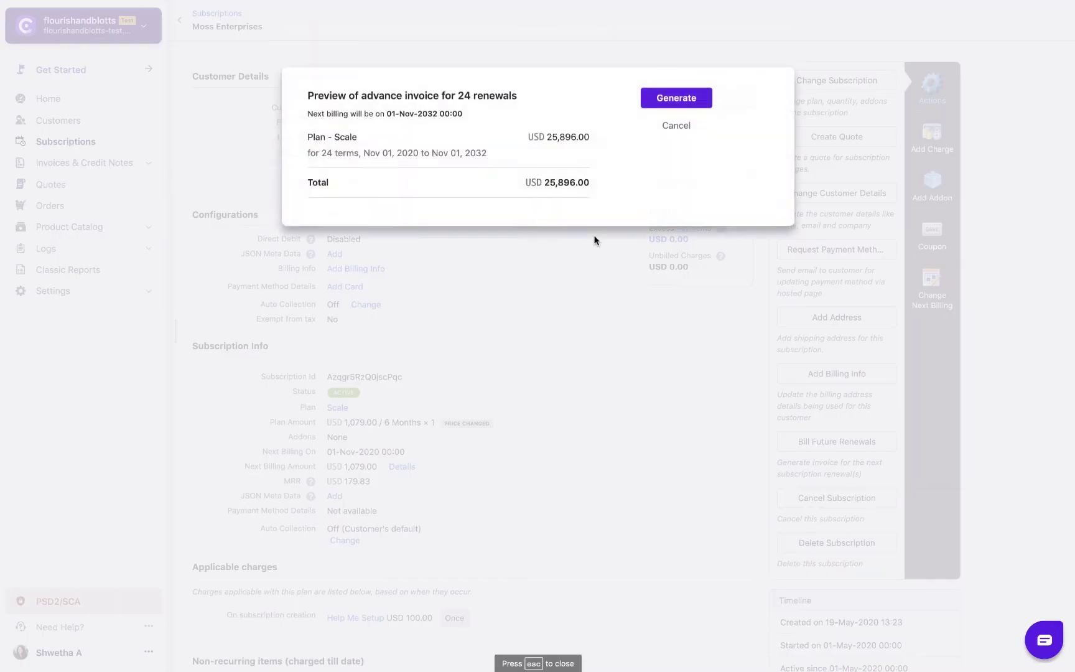
click(693, 112)
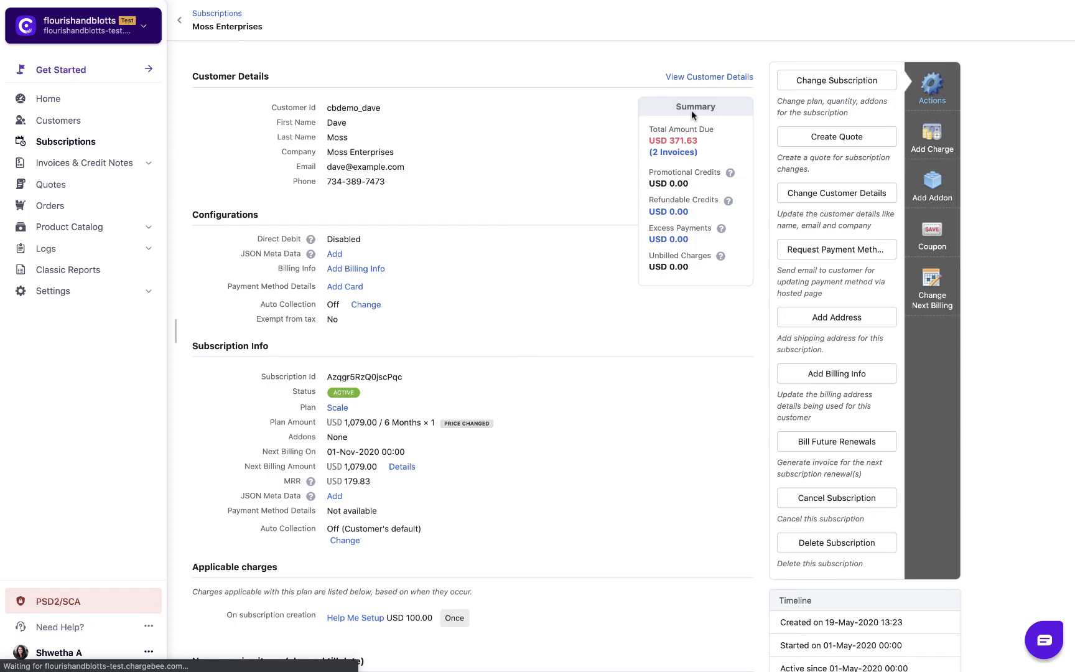